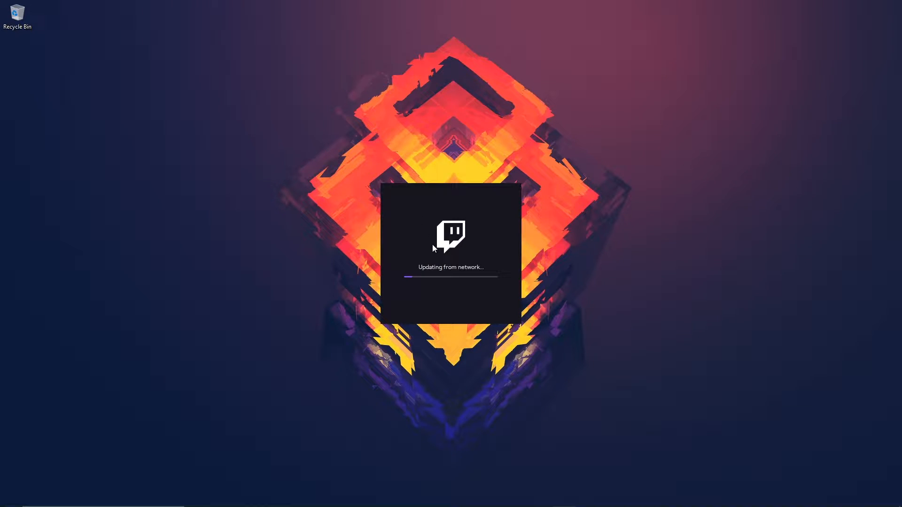
mouse_move(491, 230)
mouse_down()
mouse_move(461, 236)
mouse_move(498, 235)
mouse_up()
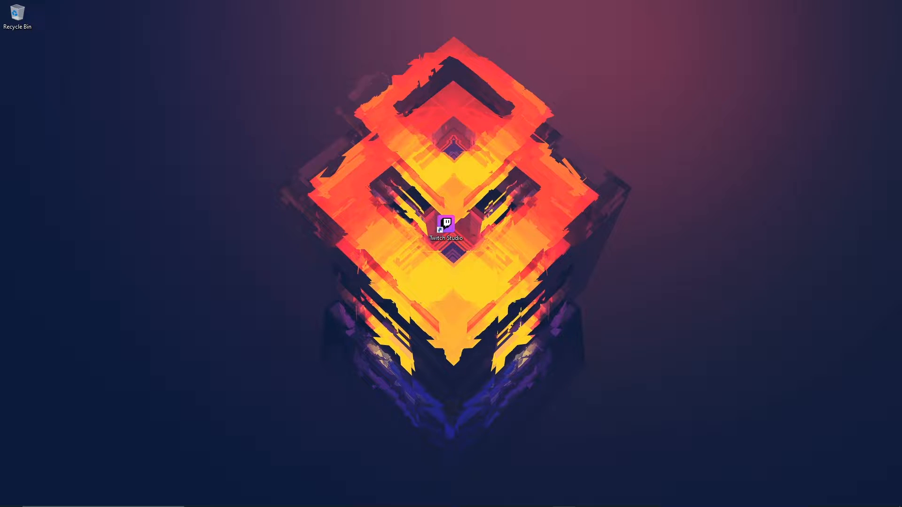
drag(443, 161, 252, 76)
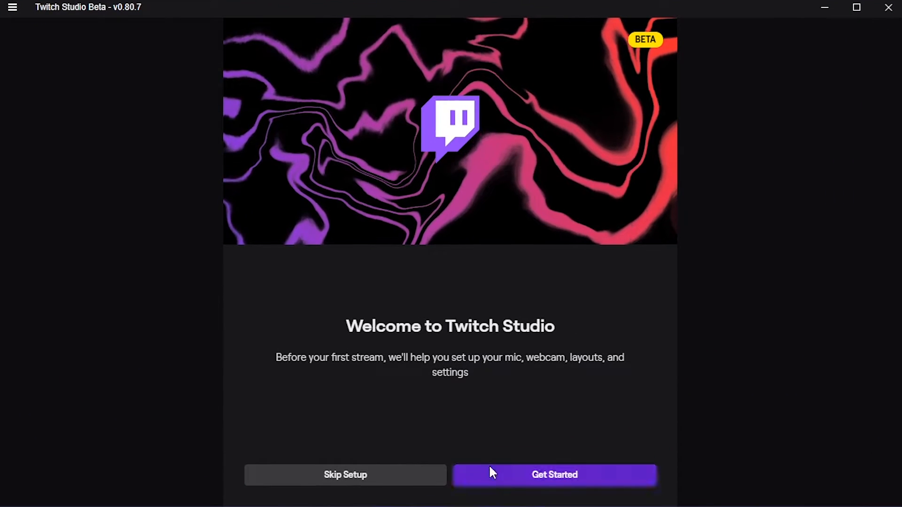
- Start the guided setup, open the microphone personalization and raise the microphone level to 7 dB
click(475, 396)
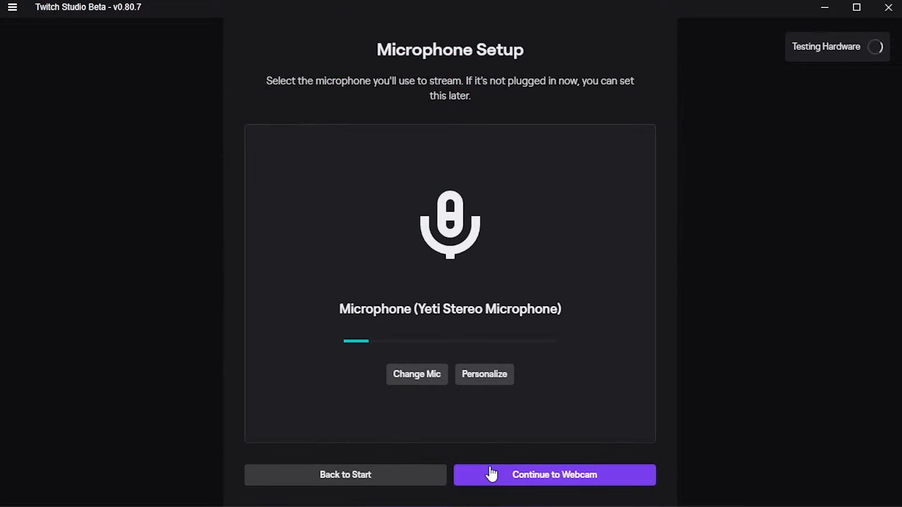
click(481, 375)
scroll(483, 216, down, 2)
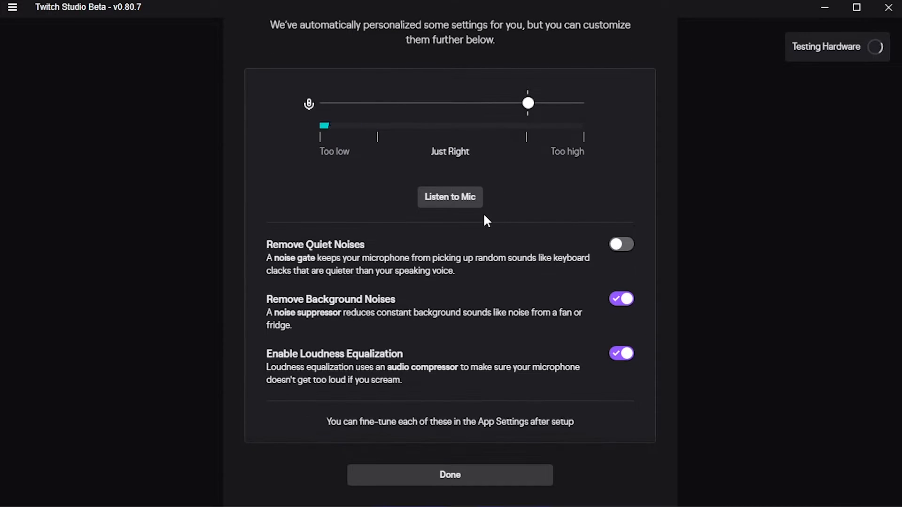
scroll(451, 263, up, 2)
drag(526, 165, 551, 162)
drag(362, 165, 553, 171)
scroll(465, 269, down, 2)
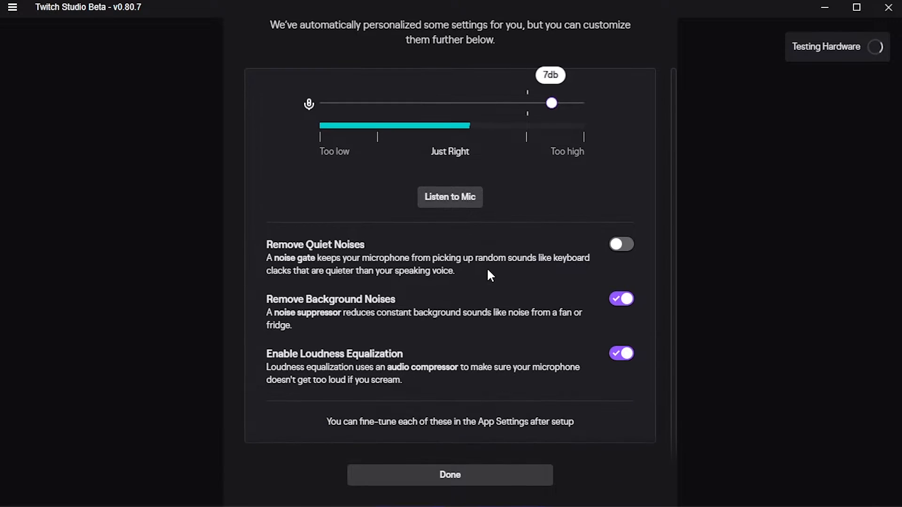
- Turn off Remove Quiet Noises, Remove Background Noises and Enable Loudness Equalization for the microphone
click(615, 244)
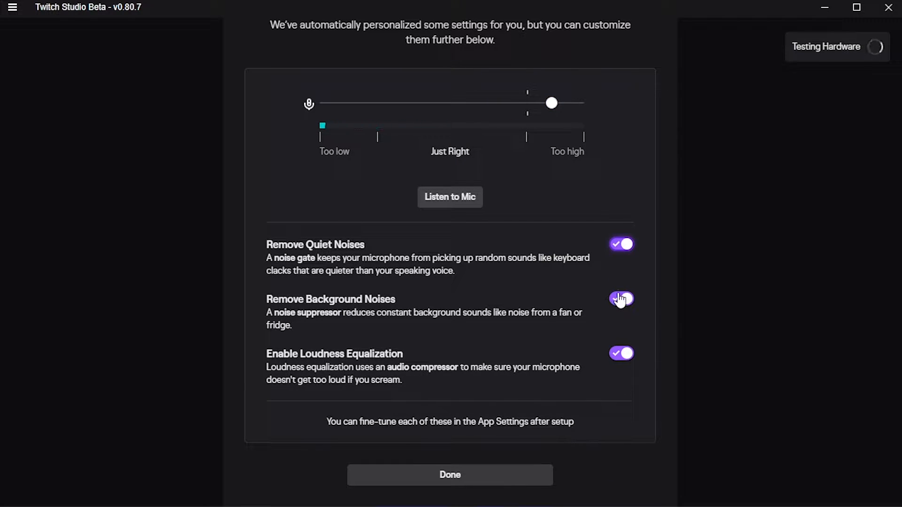
click(620, 302)
click(622, 353)
click(624, 245)
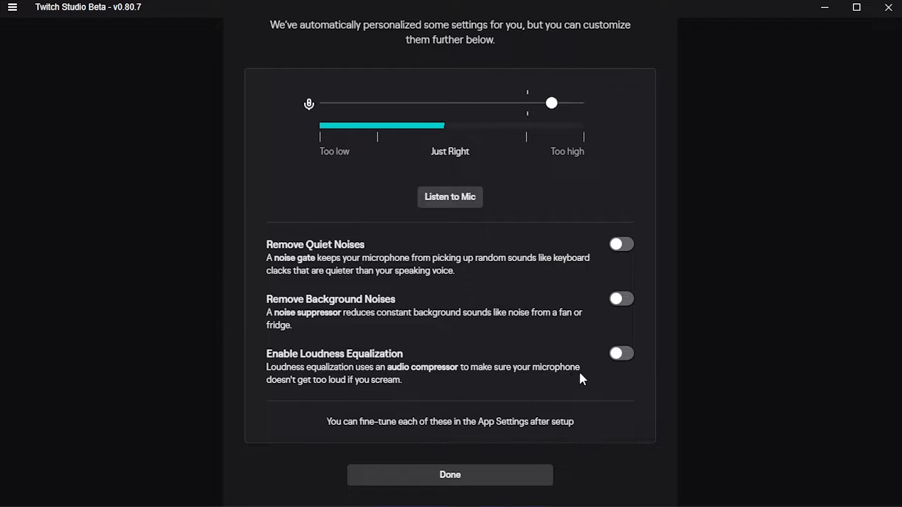
- Turn on loudness equalization, background noise removal and quiet noise removal, and finish personalizing the microphone
click(621, 354)
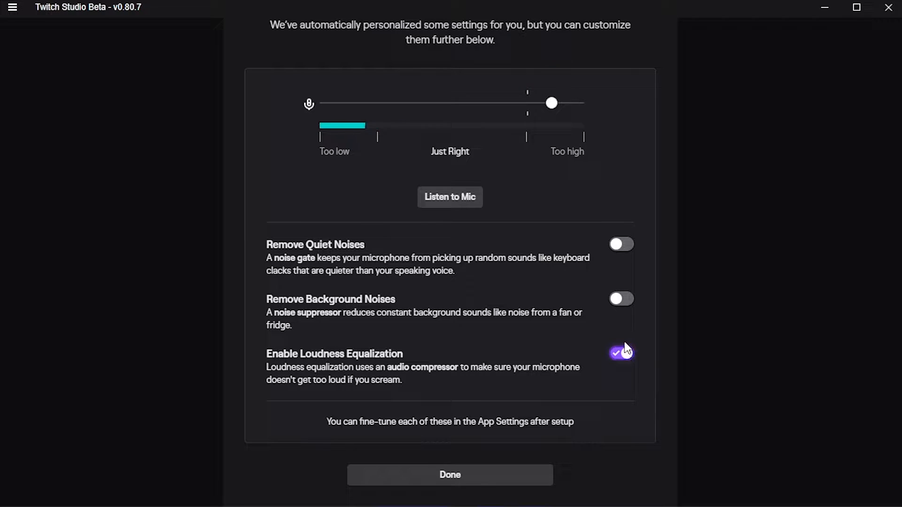
click(619, 300)
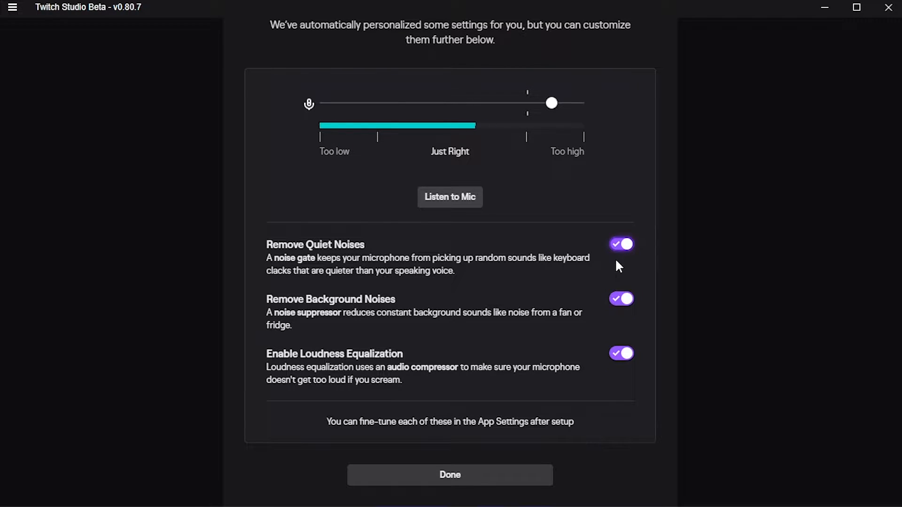
click(473, 476)
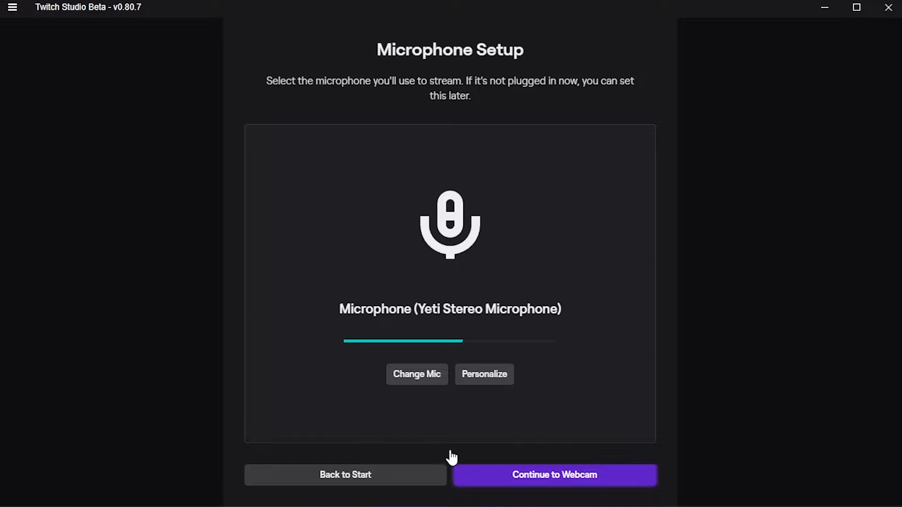
- Continue to the webcam setup and select c922 Pro Stream Webcam as the camera
click(466, 476)
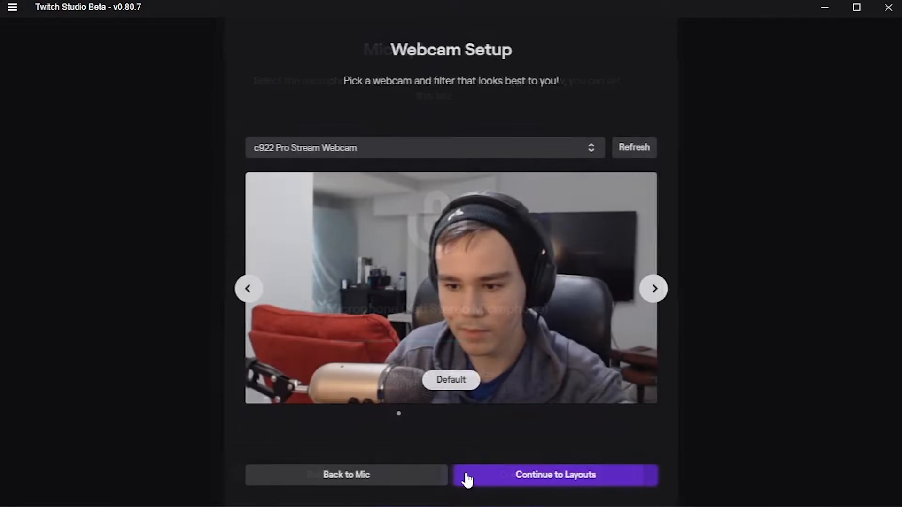
click(467, 476)
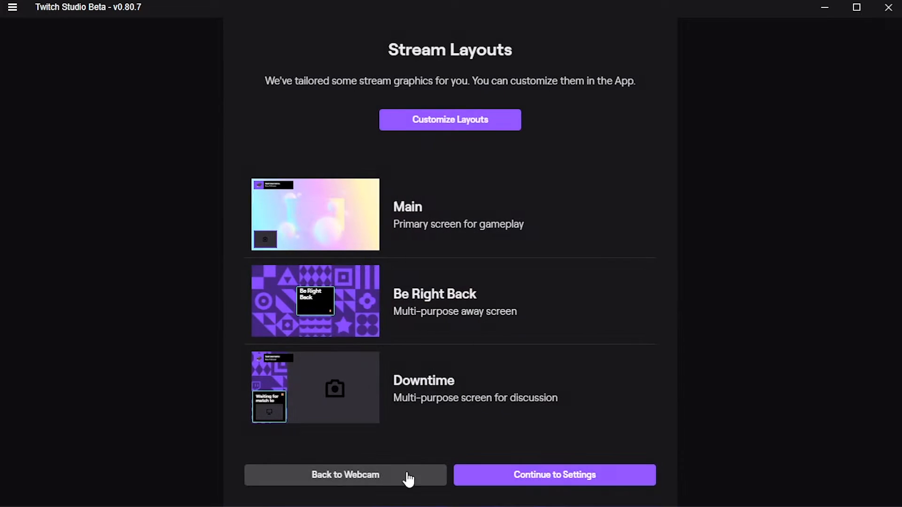
click(336, 478)
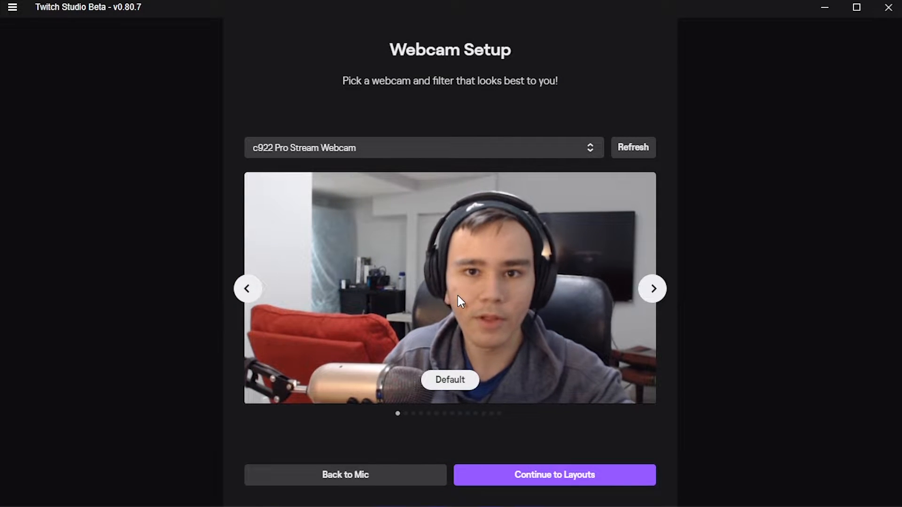
click(361, 152)
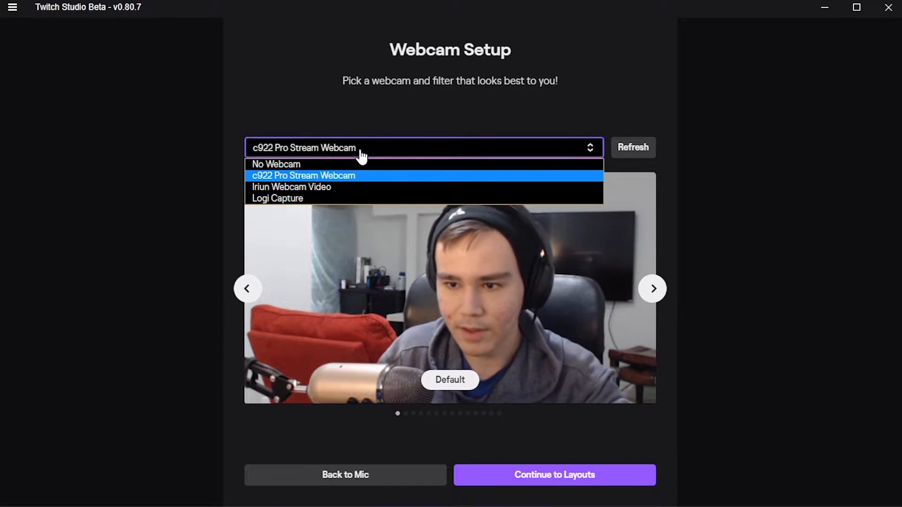
click(378, 175)
- Preview the first webcam filters from Cold to Faded and return to the Default filter
click(656, 289)
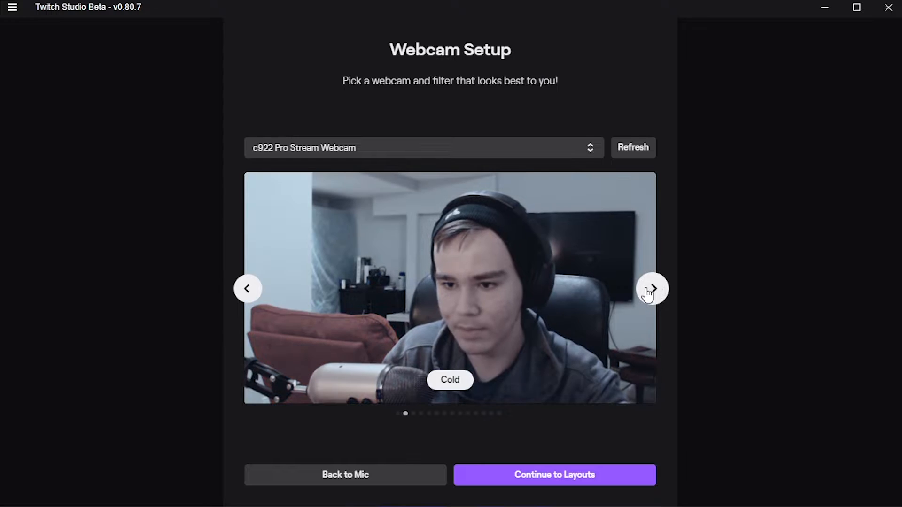
click(656, 289)
click(655, 291)
click(652, 296)
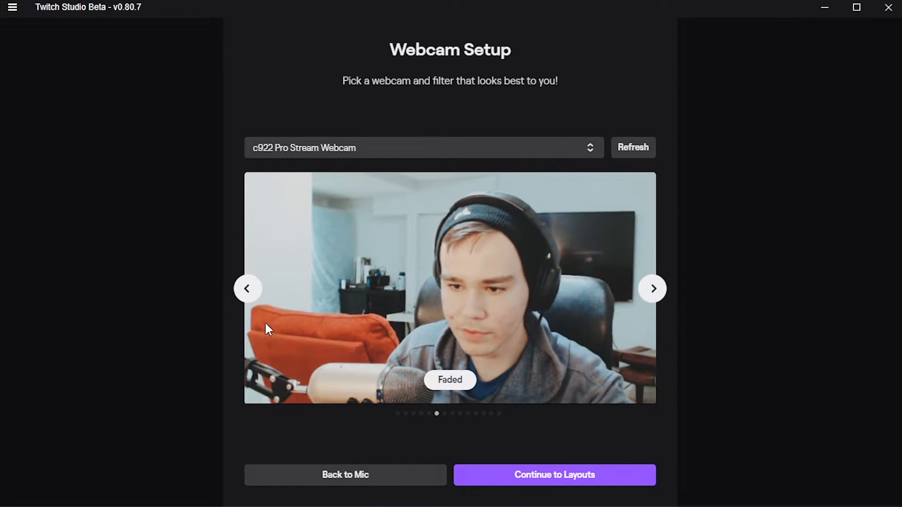
click(248, 298)
click(247, 298)
click(248, 298)
click(247, 298)
click(247, 298)
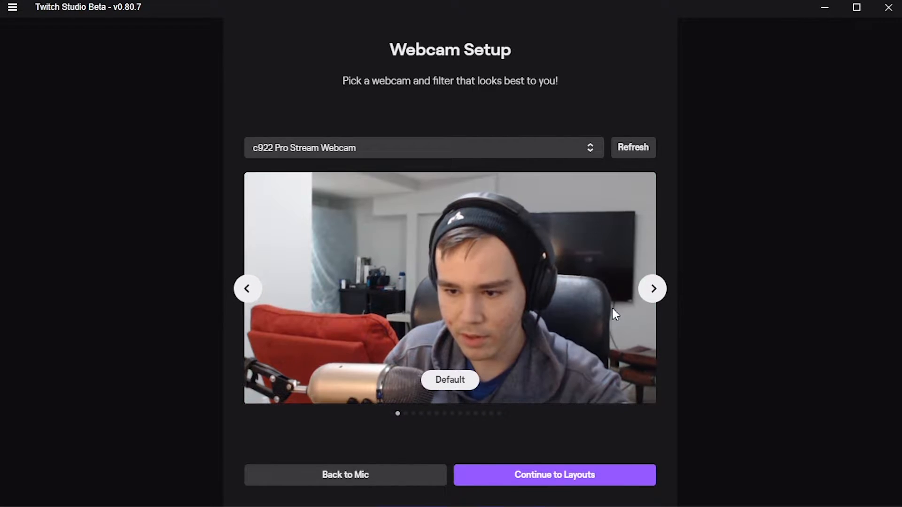
- Cycle through the complete set of webcam filters until the Default filter is selected again
click(654, 289)
click(657, 295)
click(654, 289)
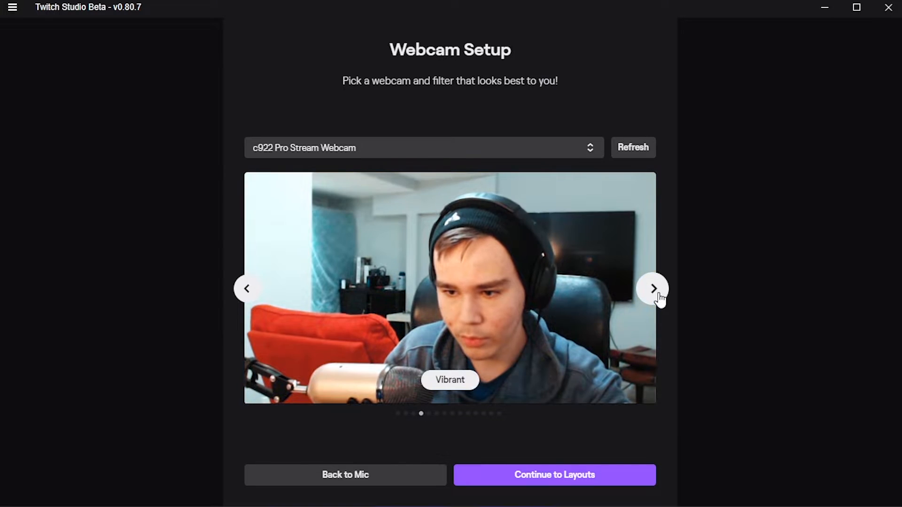
click(654, 289)
click(654, 289)
click(658, 295)
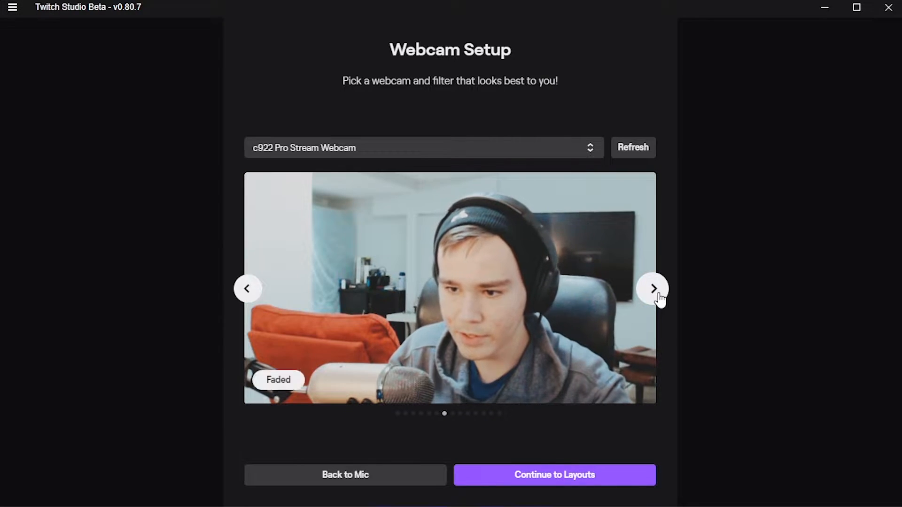
click(658, 295)
click(659, 294)
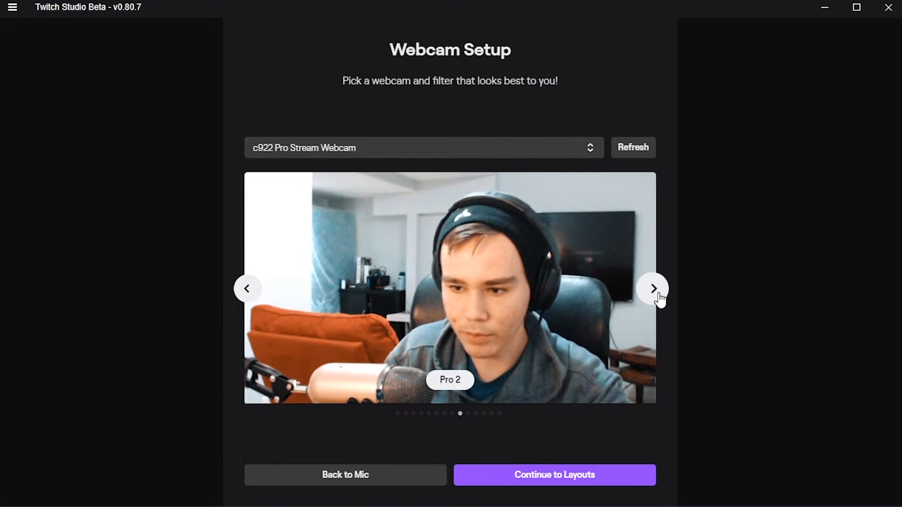
click(658, 295)
click(659, 295)
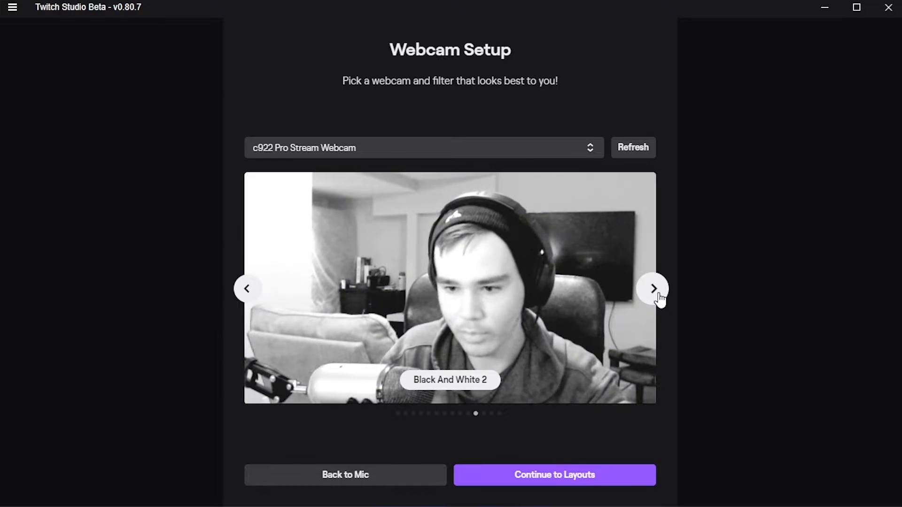
click(658, 295)
click(659, 295)
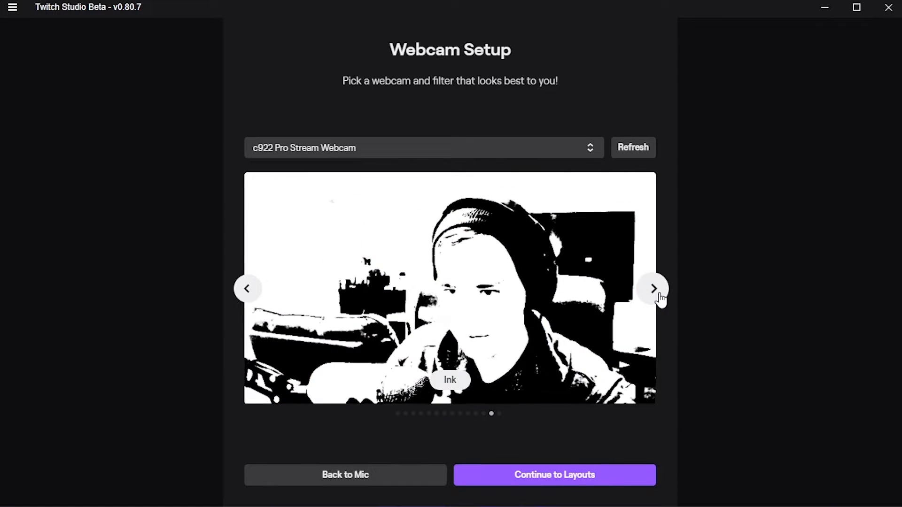
click(658, 294)
click(658, 295)
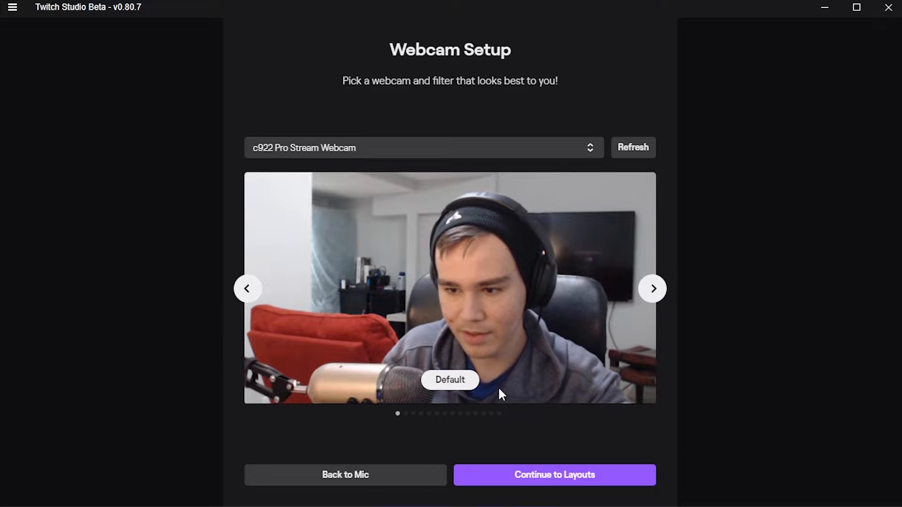
- Finish the setup with the suggested stream layouts and 1080p60 quality, and maximize the main window
click(556, 477)
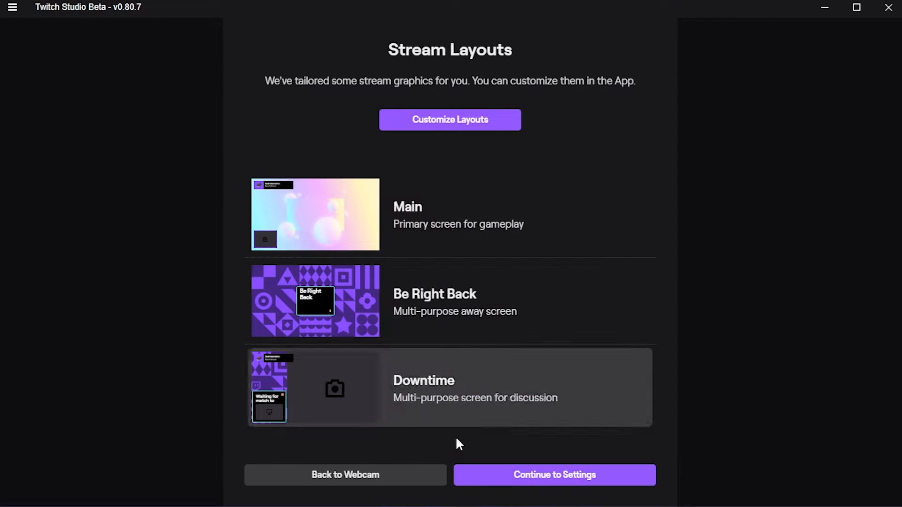
click(488, 477)
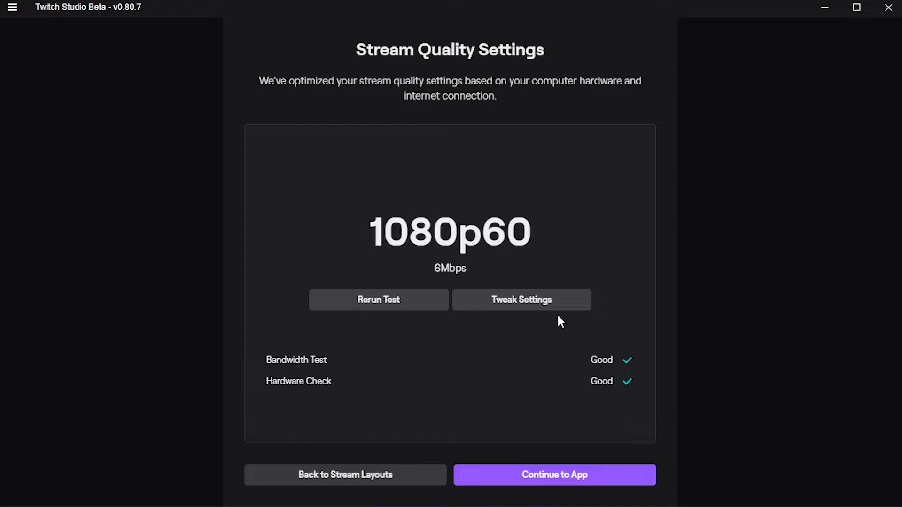
click(539, 475)
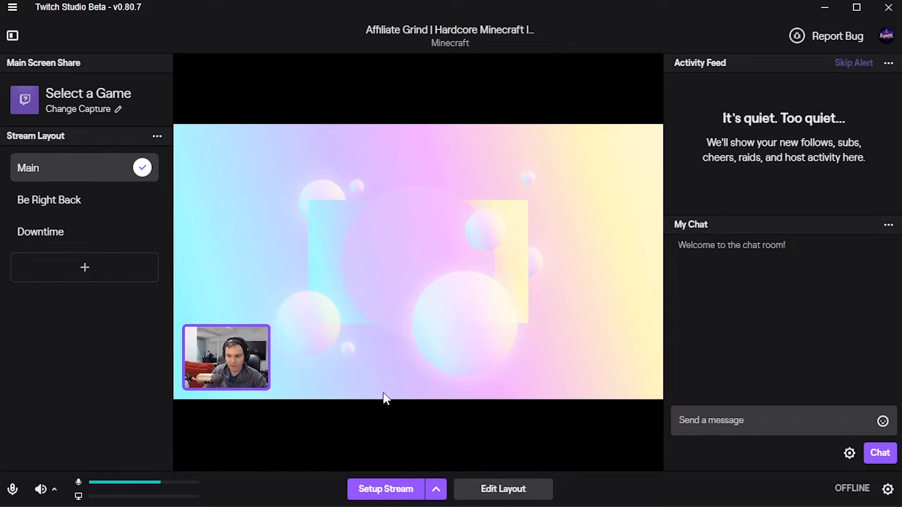
drag(758, 12, 780, 0)
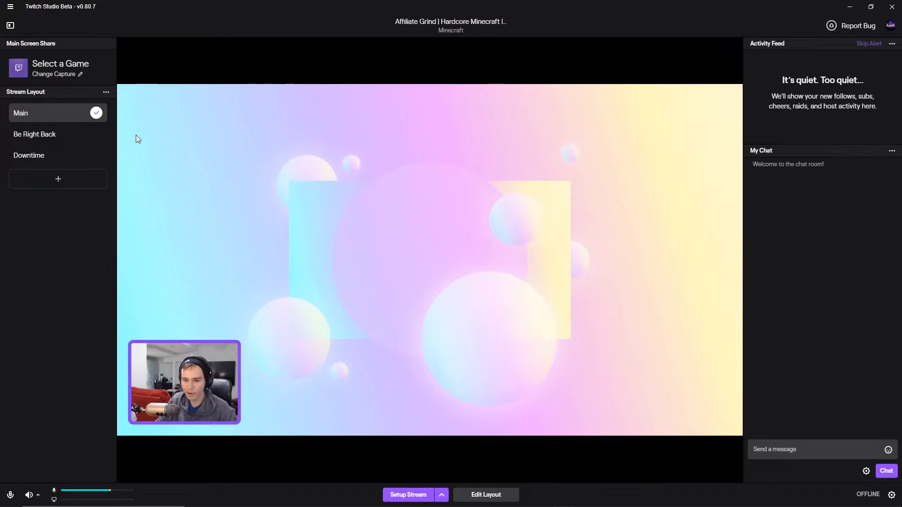
- View the Be Right Back and Downtime stream layouts, and return to the Main layout
click(65, 141)
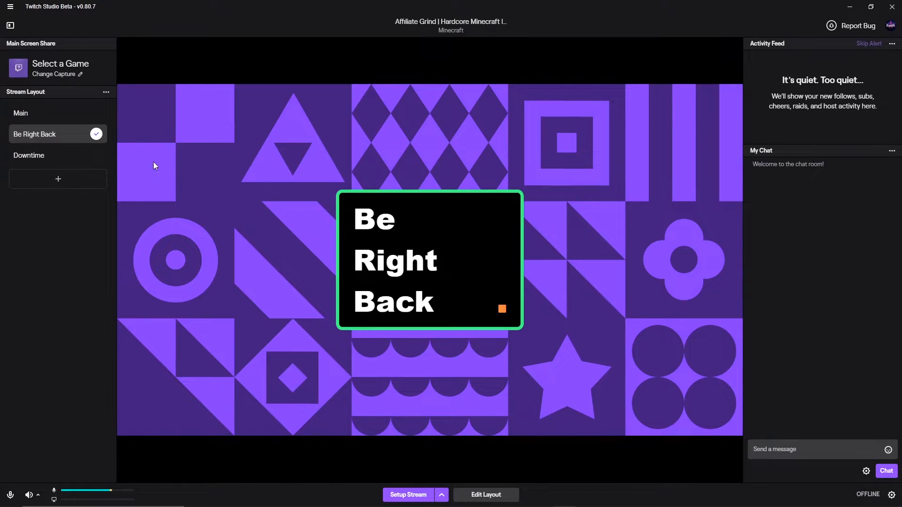
click(52, 155)
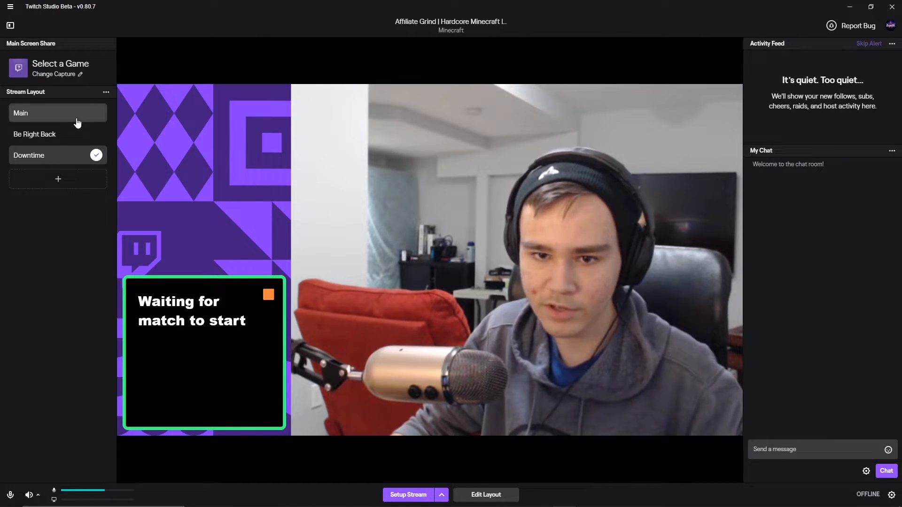
click(22, 117)
- Open the Main layout for editing and review the types of layers that can be added
click(486, 495)
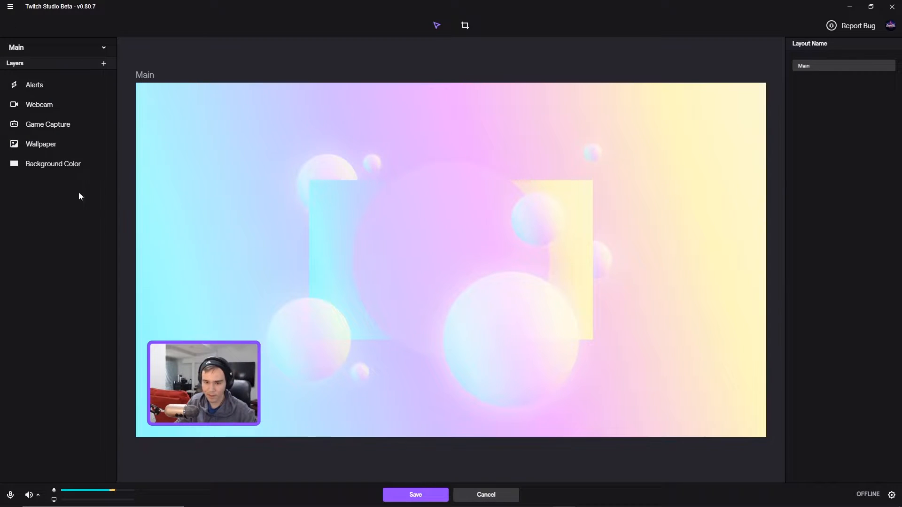
click(104, 63)
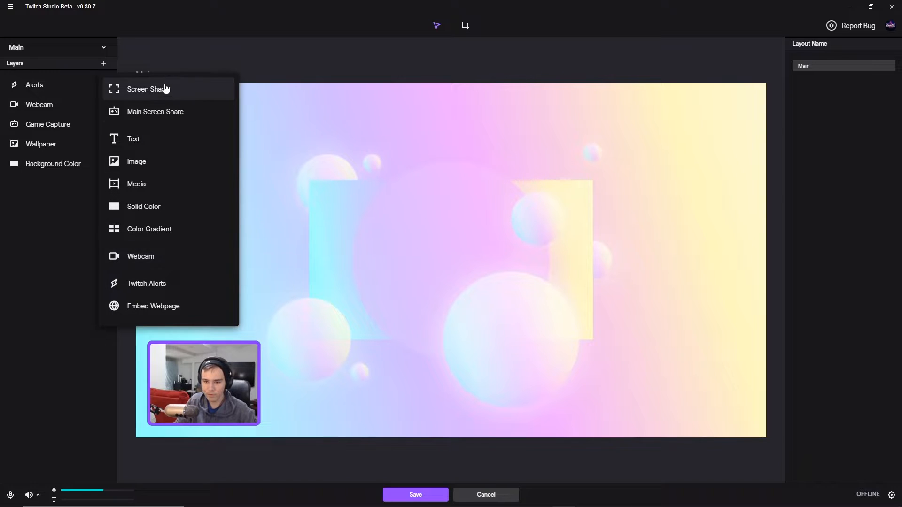
click(104, 63)
click(104, 64)
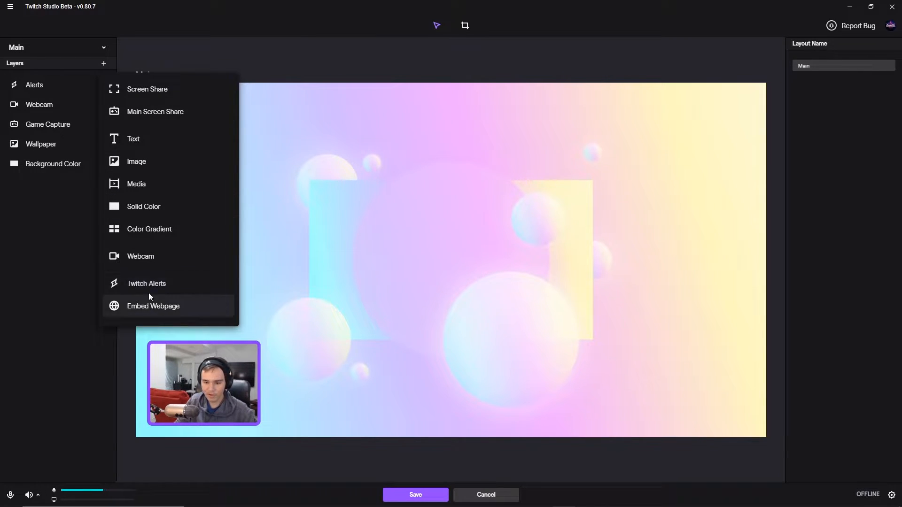
click(55, 207)
- Select the Alerts layer of the Main layout and preview its Follow and Cheer alerts
click(49, 89)
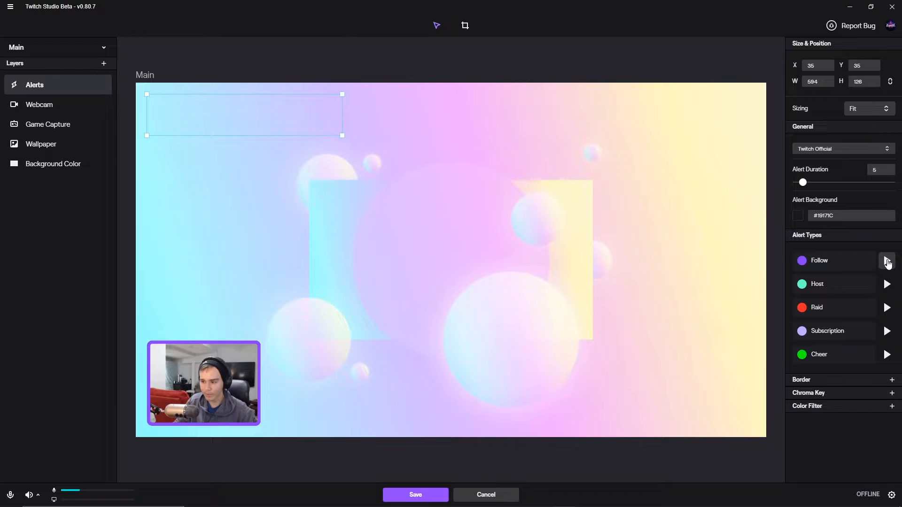
click(887, 261)
click(887, 354)
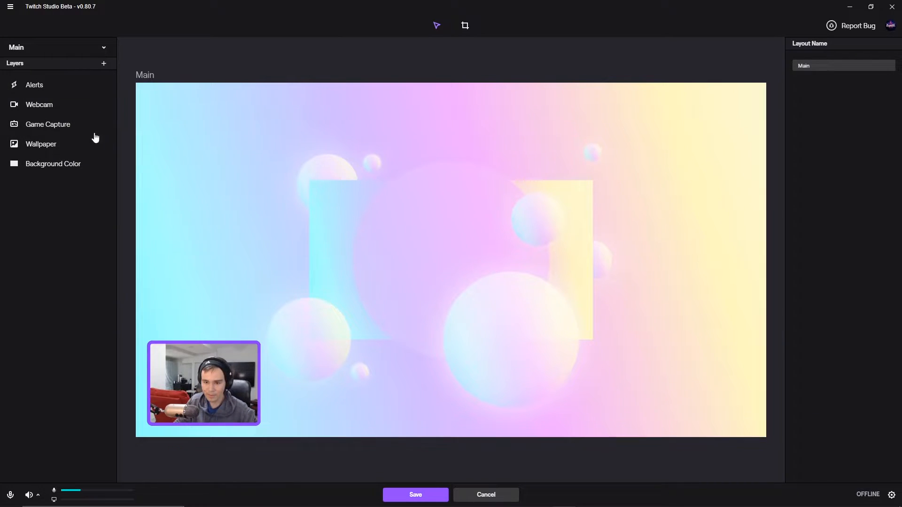
click(51, 88)
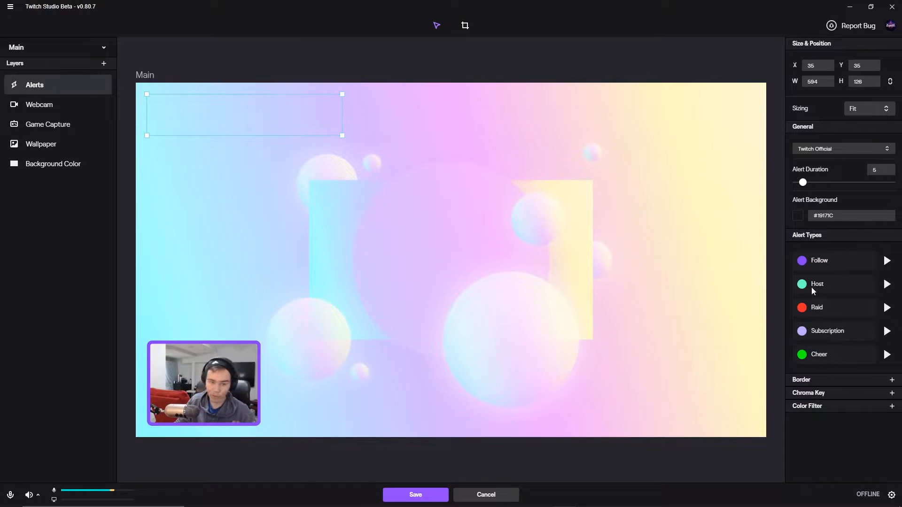
- Add a text layer to the Main layout with the sample text "dsfjsdlkfjsadlfdjkl"
click(412, 498)
click(491, 494)
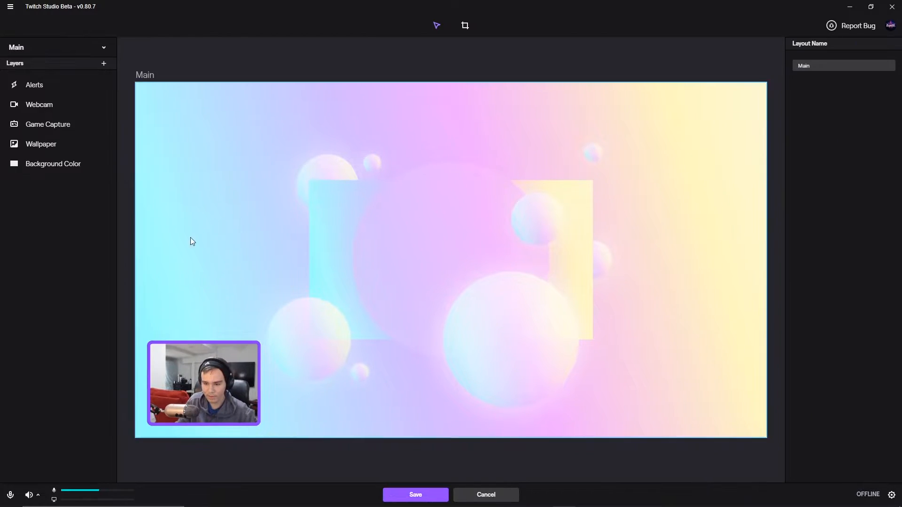
click(104, 63)
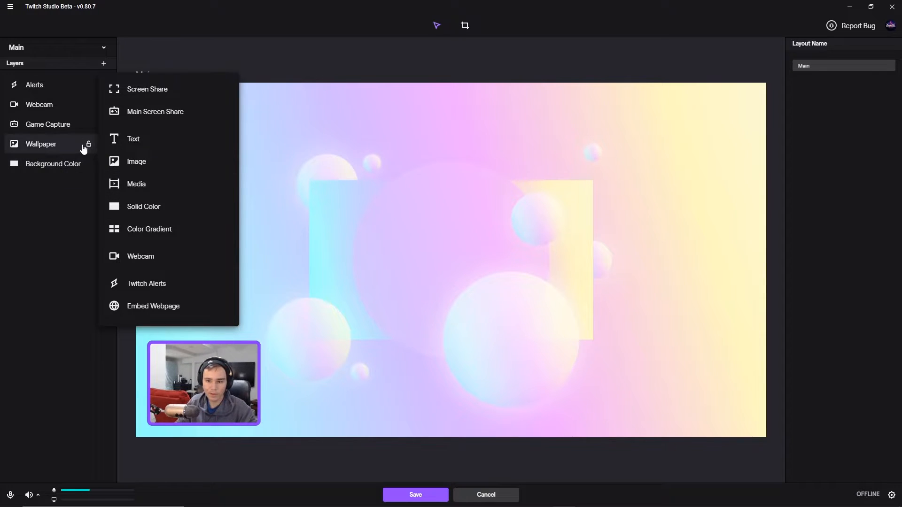
click(134, 139)
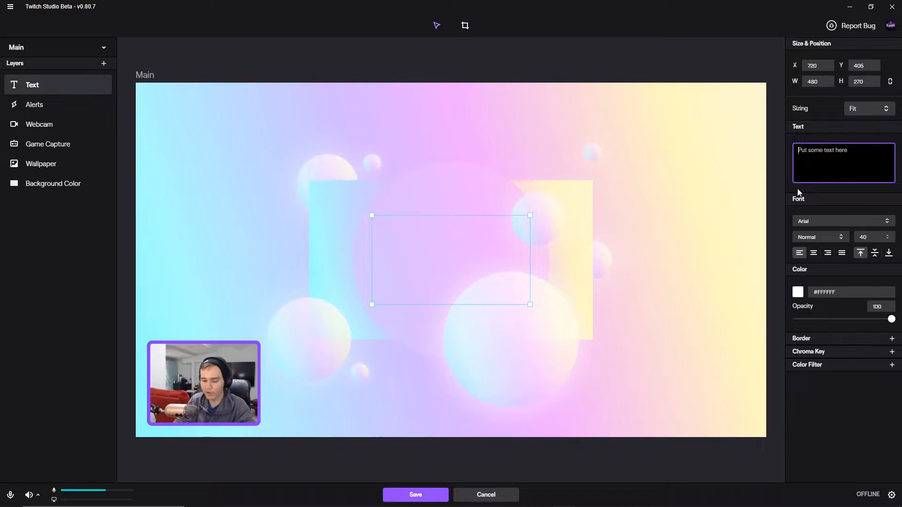
text(dsfjsdlkfjsadlfdjkl)
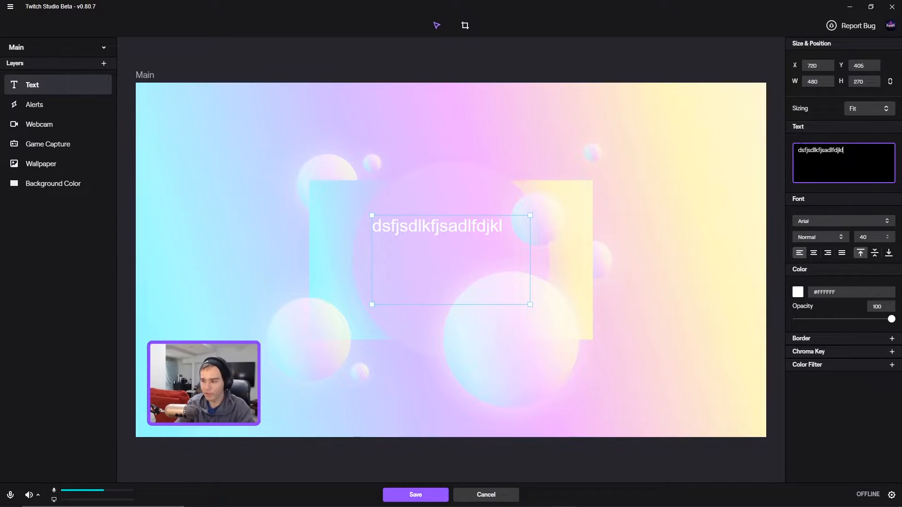
- Clear the sample text and delete the Text layer from the Main layout
key(ctrl+a)
key(BackSpace)
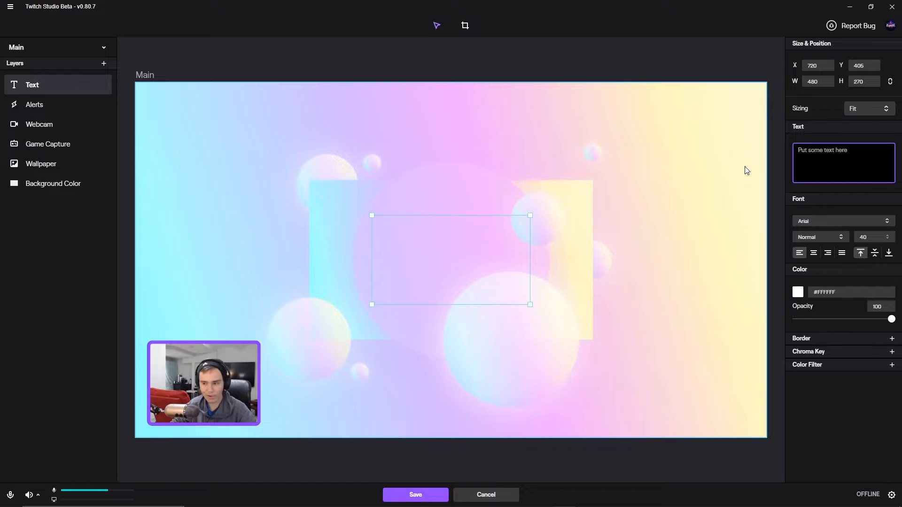
click(51, 84)
key(Delete)
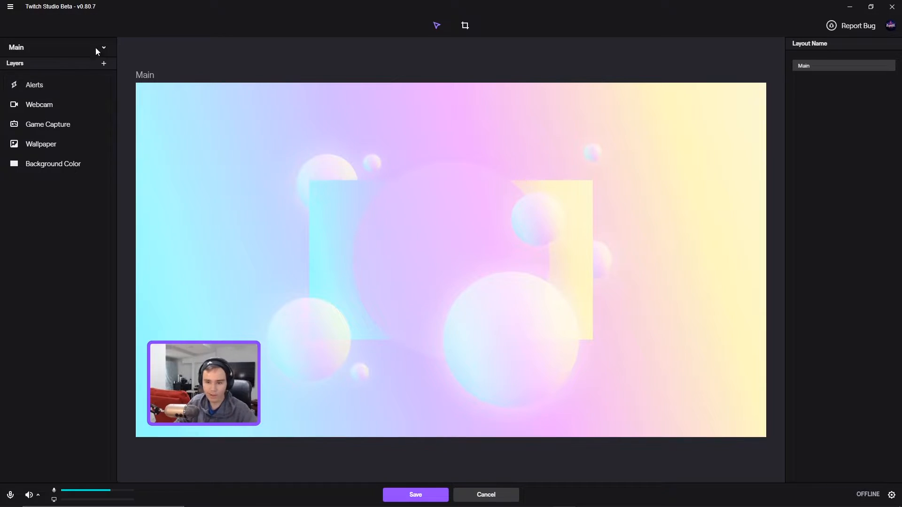
- Review the layer types that can be added again and save the Main layout
click(104, 64)
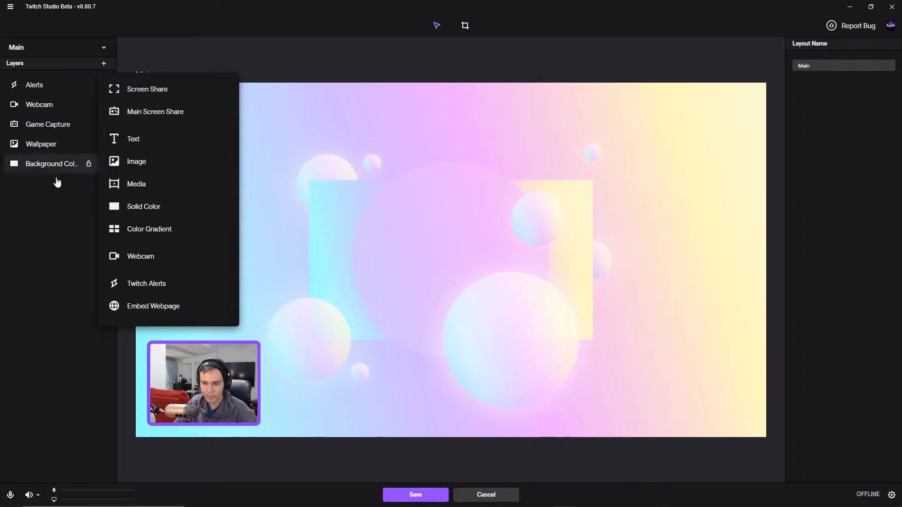
click(65, 202)
click(414, 492)
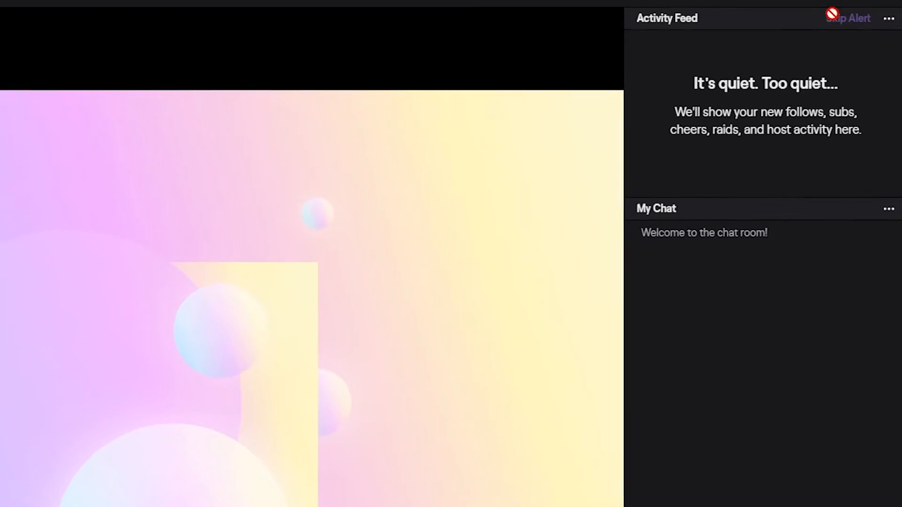
- Review the event filters of the activity feed and send "helloo" in the stream chat
click(852, 10)
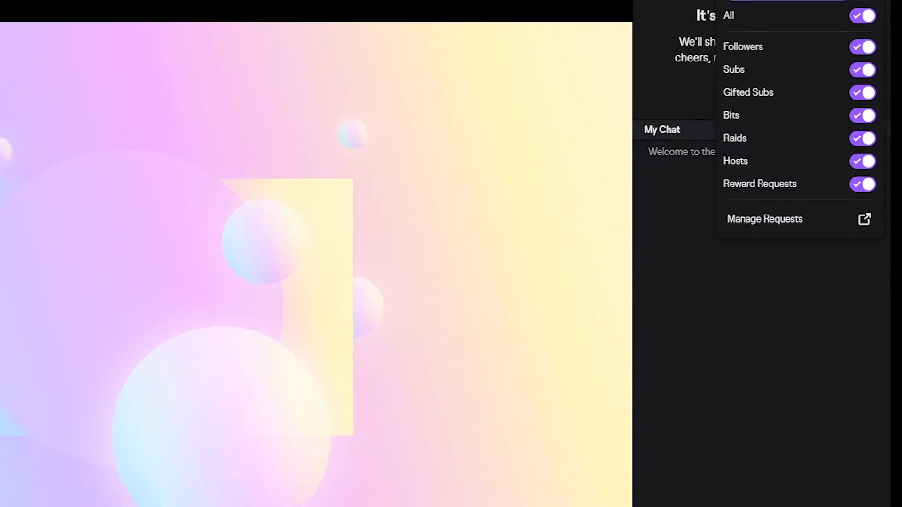
click(756, 433)
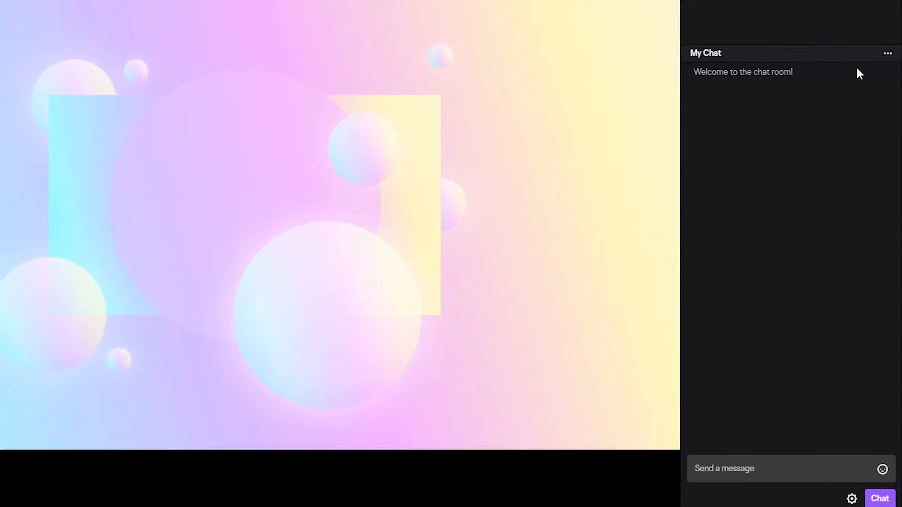
click(714, 461)
text(hello)
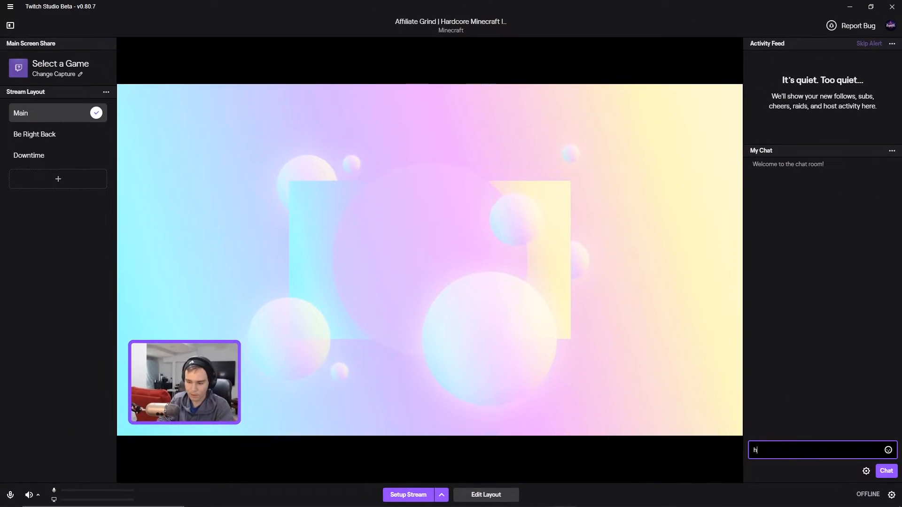
key(Return)
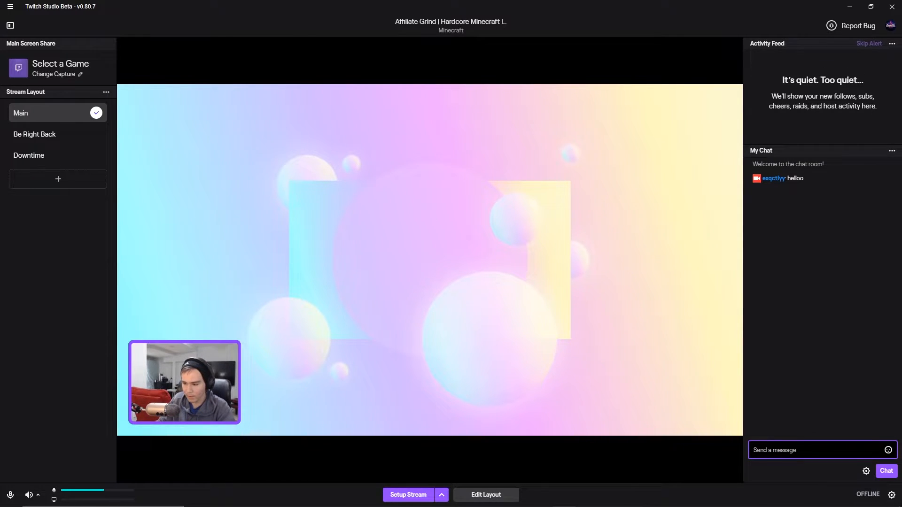
- Open the app settings, try the Light theme and switch back to Dark
click(891, 495)
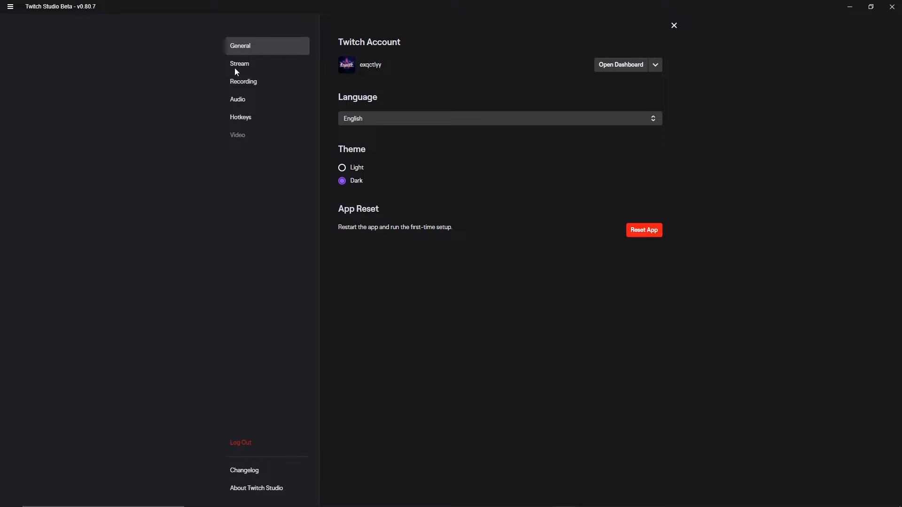
click(344, 169)
click(342, 180)
- Re-optimize the stream settings and apply the suggested 1080p60 quality at 6 Mbps
click(241, 64)
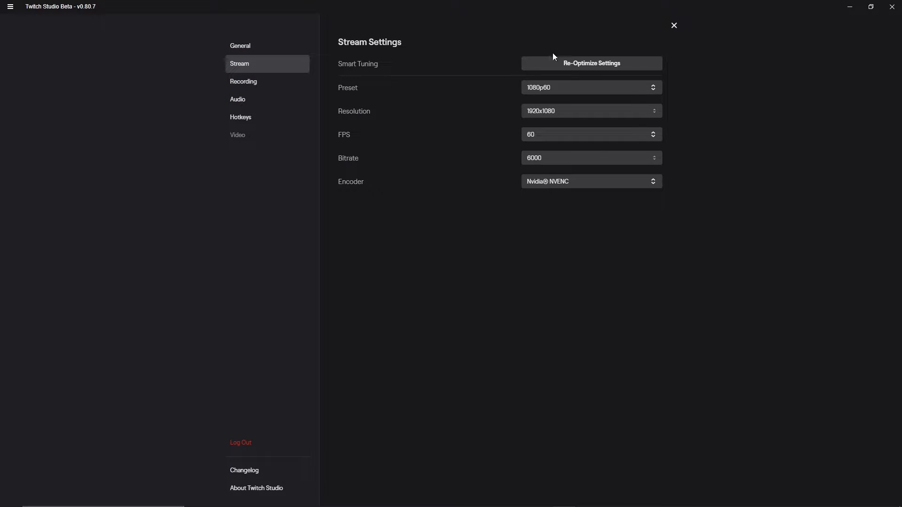
click(558, 88)
click(556, 91)
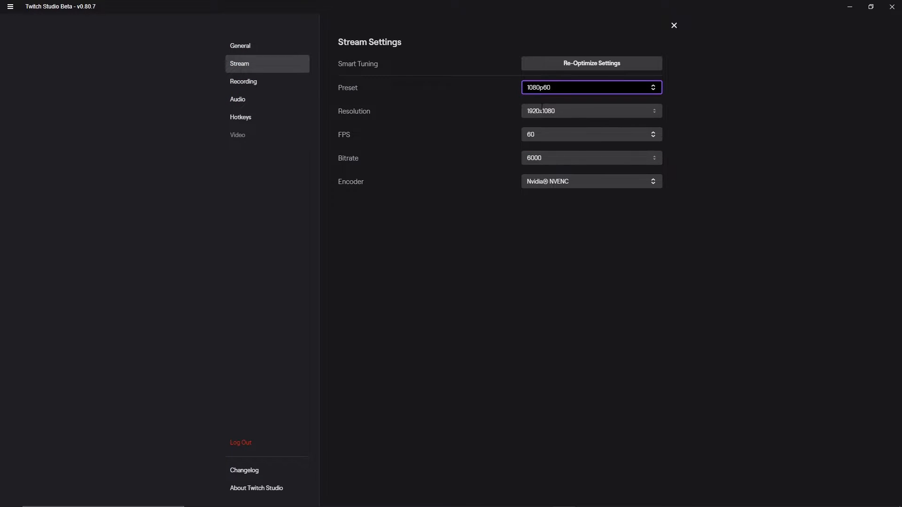
click(557, 66)
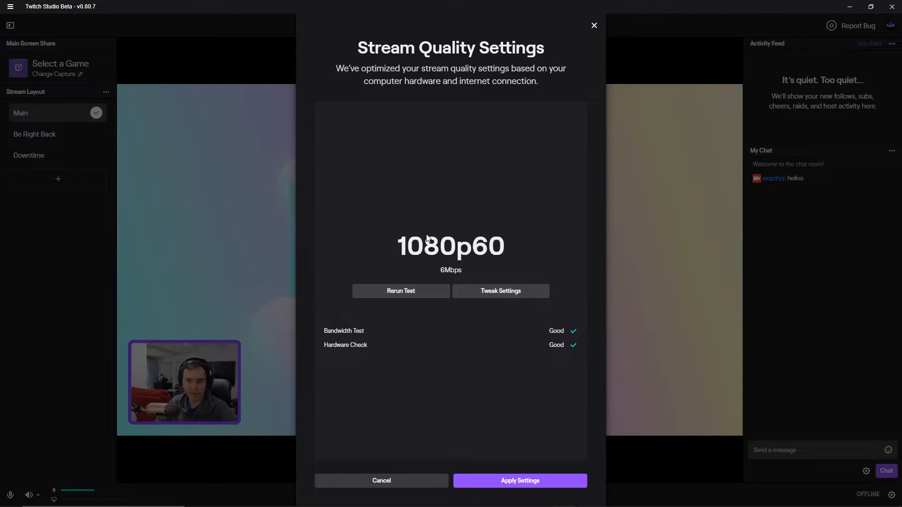
click(517, 475)
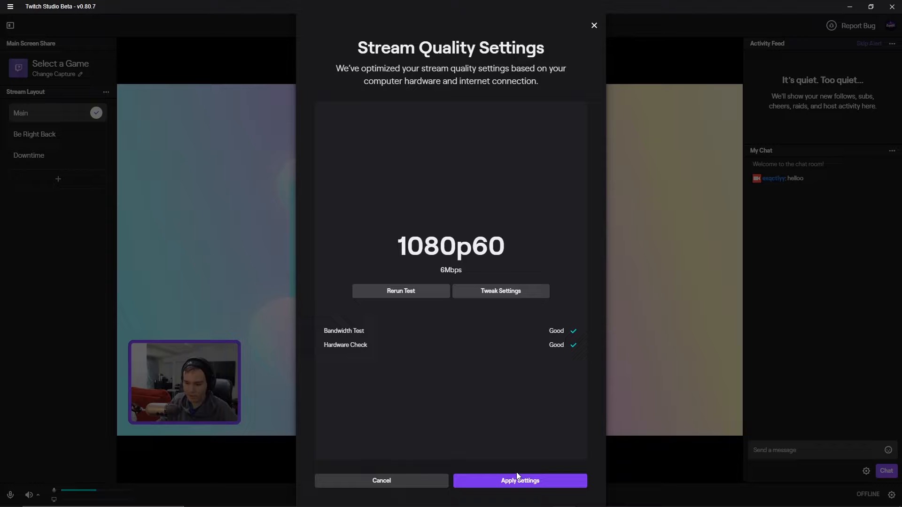
click(518, 478)
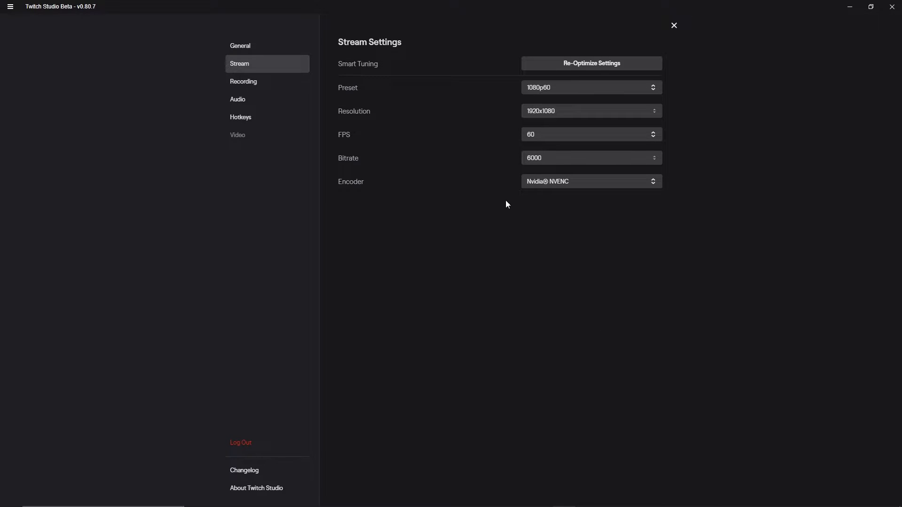
- Set the recording format to MP4
click(268, 84)
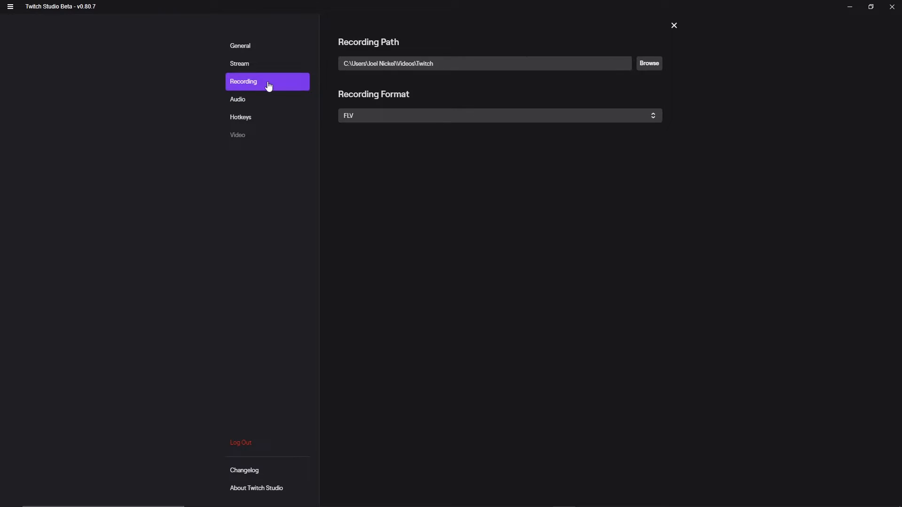
click(374, 118)
click(368, 134)
- Review the audio settings, including the available input devices, input volume, compressor, noise gate and noise suppressor
click(269, 100)
scroll(399, 111, down, 1)
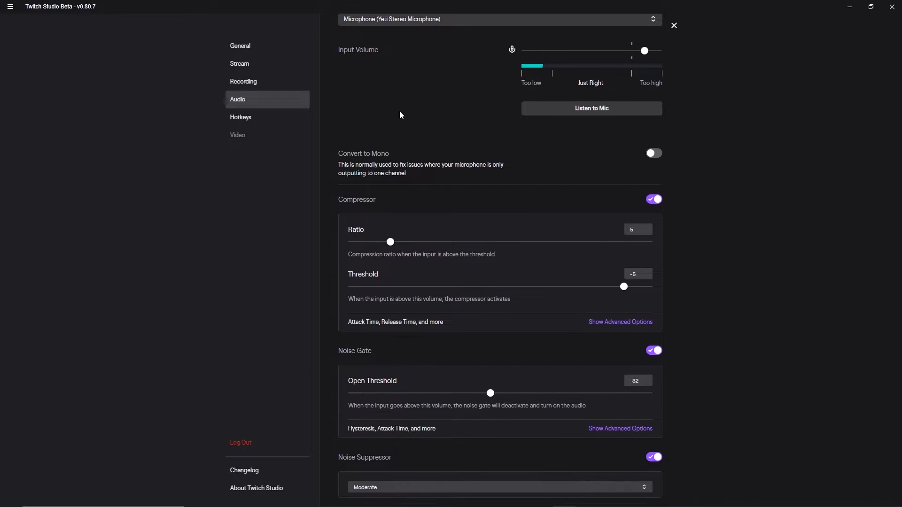
scroll(395, 113, up, 1)
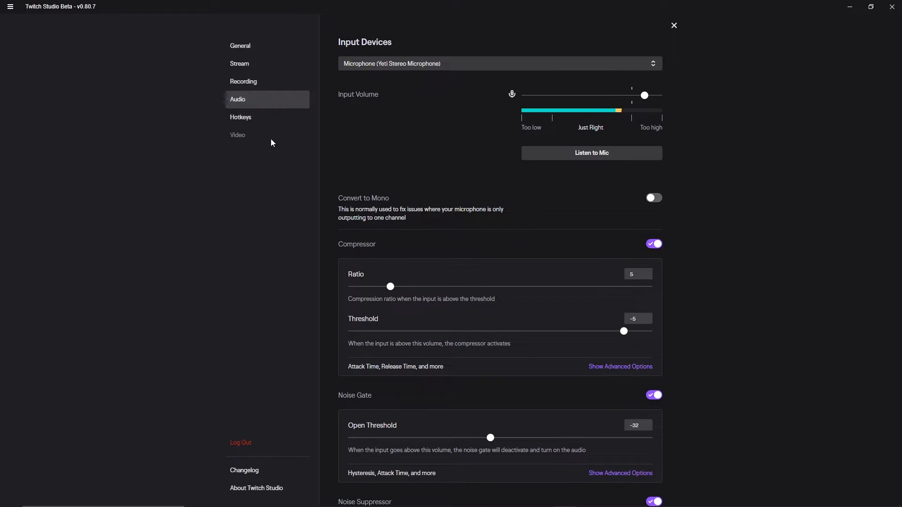
scroll(480, 187, down, 1)
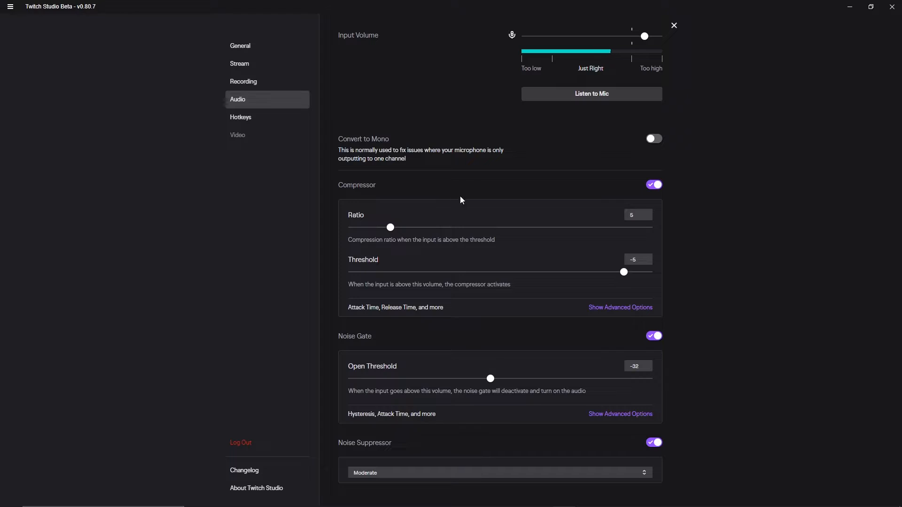
scroll(454, 200, up, 1)
click(387, 67)
click(387, 67)
click(387, 67)
click(387, 68)
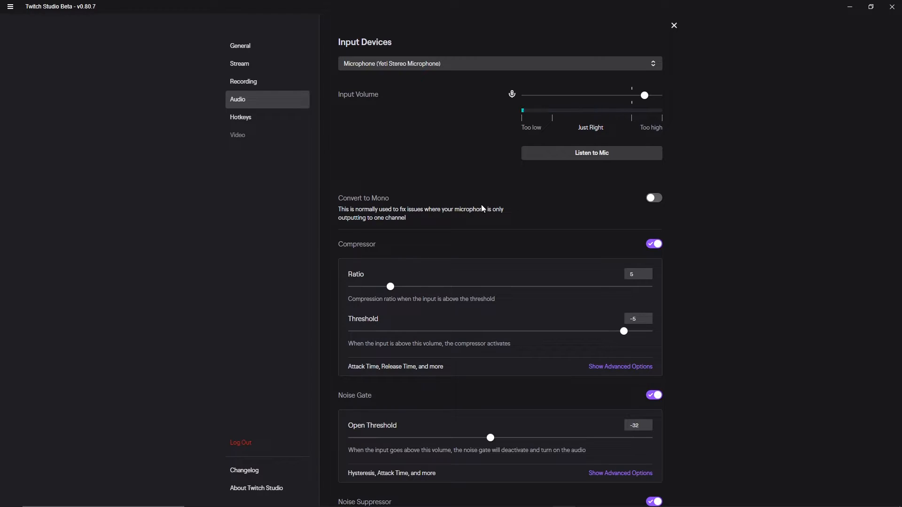
- Turn on Convert to Mono for the microphone and turn it off again
click(653, 197)
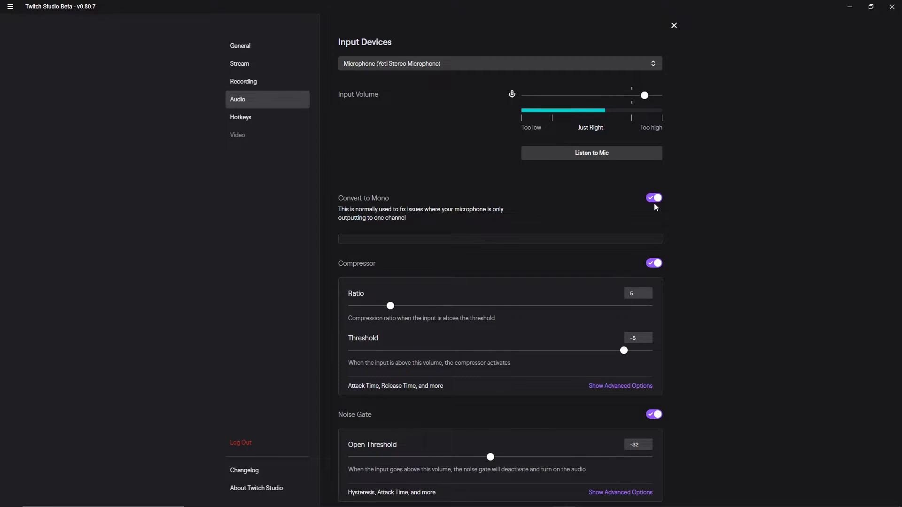
click(654, 202)
scroll(654, 202, down, 1)
scroll(402, 353, up, 1)
scroll(427, 373, down, 1)
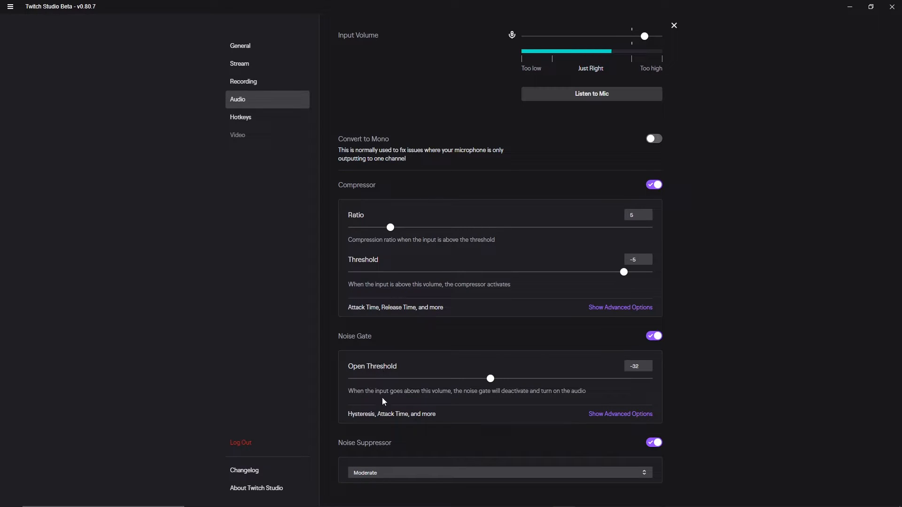
- Turn the microphone's compressor off and back on, and look over the audio settings
click(654, 184)
click(654, 241)
scroll(639, 345, up, 2)
scroll(593, 336, down, 2)
scroll(554, 324, up, 2)
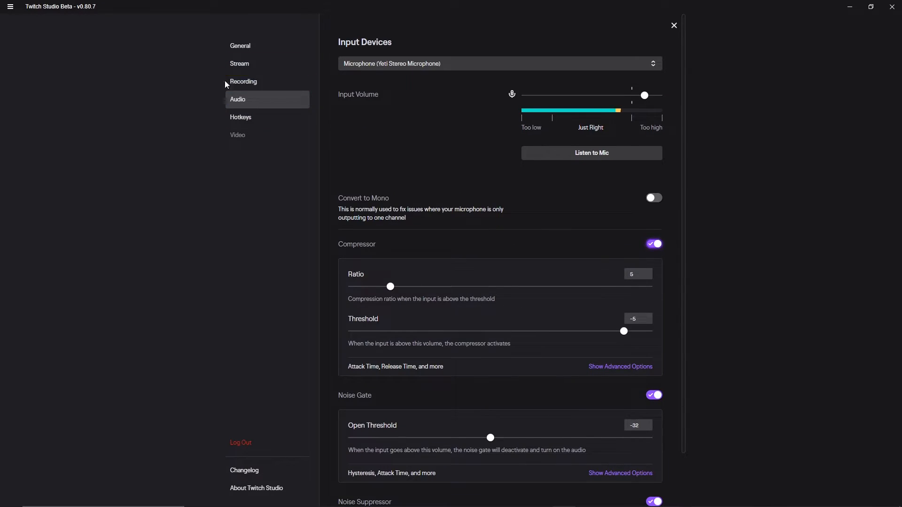
- Look through the hotkey, recording and stream settings, and close the settings
click(240, 120)
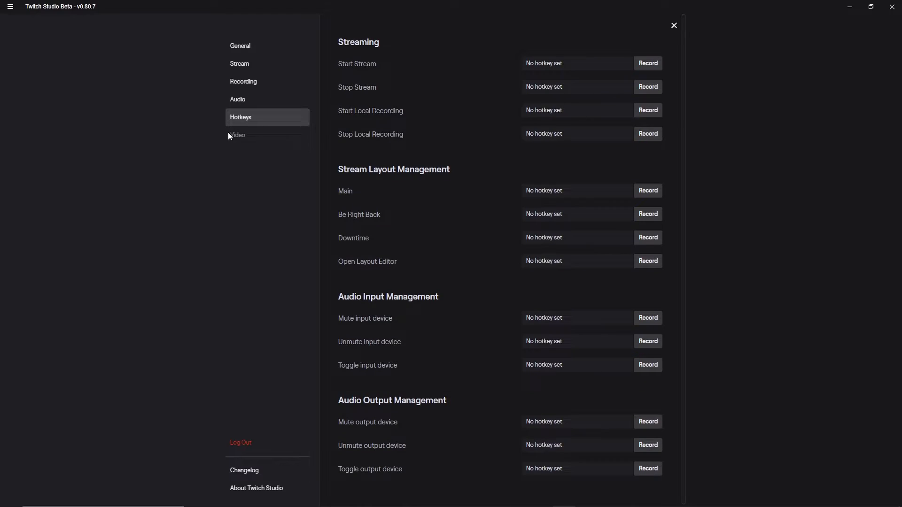
click(249, 88)
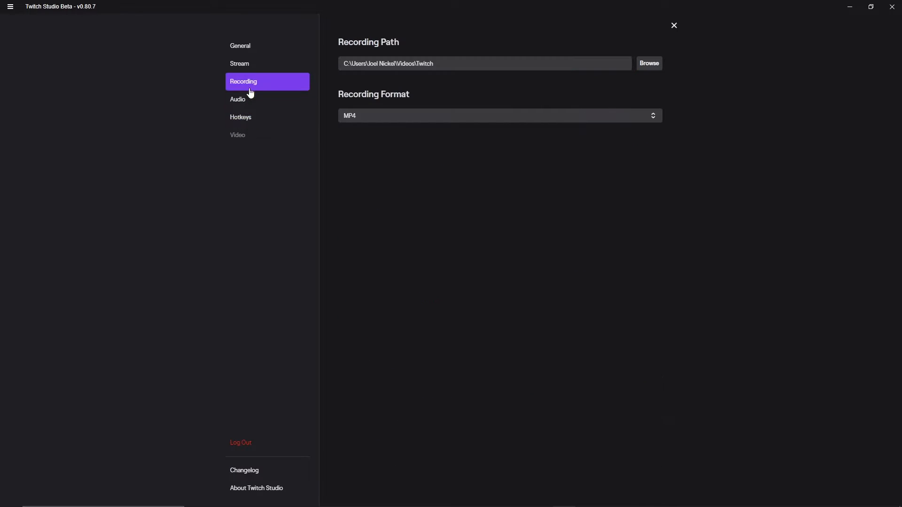
click(251, 61)
key(Escape)
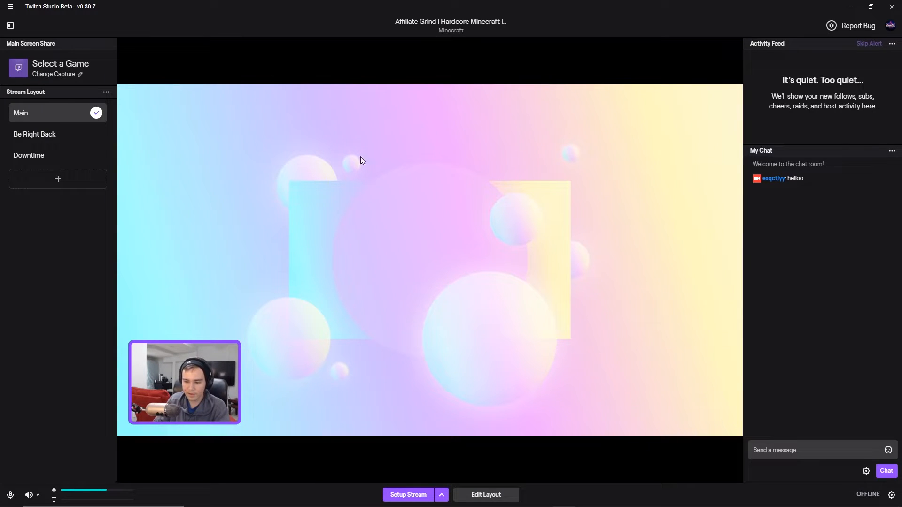